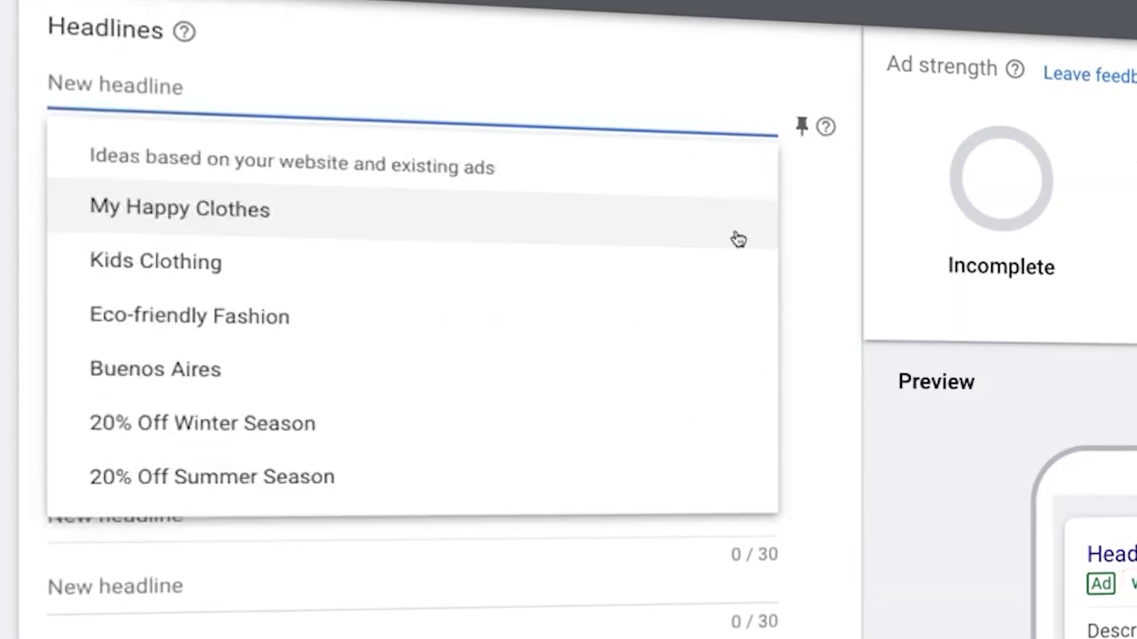
Enter headlines such as 'Natural Fabrics for Kids' and '20% Off All Onesies', plus the ethical children's-clothes description
click(734, 234)
text(Natural Fabrics for Kids)
key(Tab)
text(20% Off All Onesies)
key(Tab)
text(Free International Shipping)
key(Tab)
text(Buy Online Today)
key(Tab)
text(Designed in Buenos Aires)
click(718, 614)
text(Stylish and high quality children clothes made with an ethical approach)
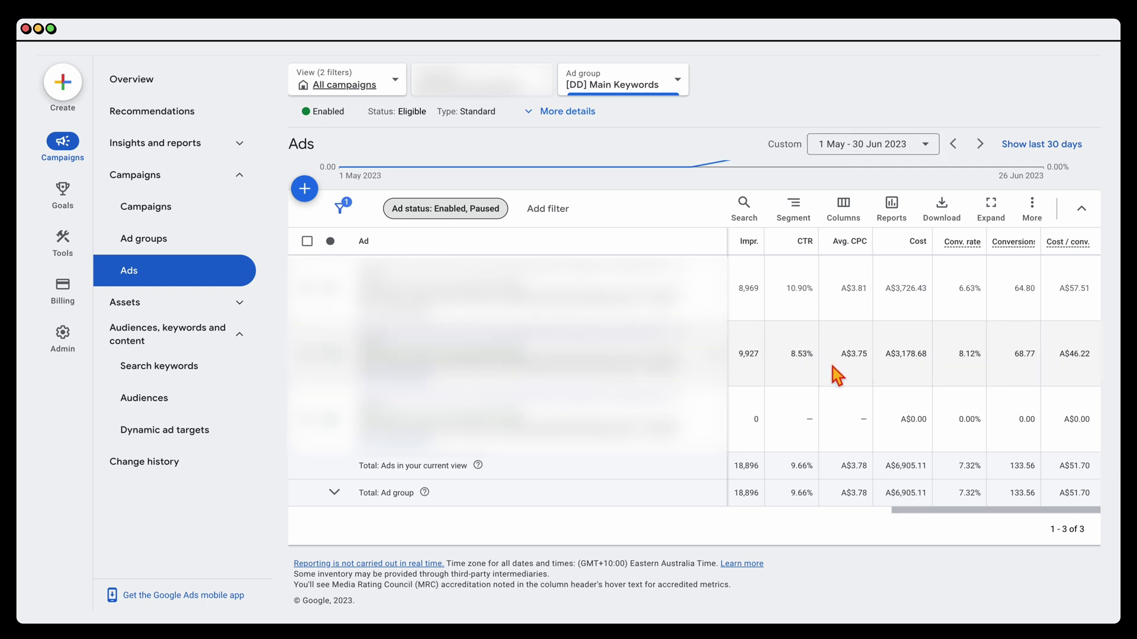
Scroll the ads table left to bring the Clicks column into view
scroll(837, 376, left, 3)
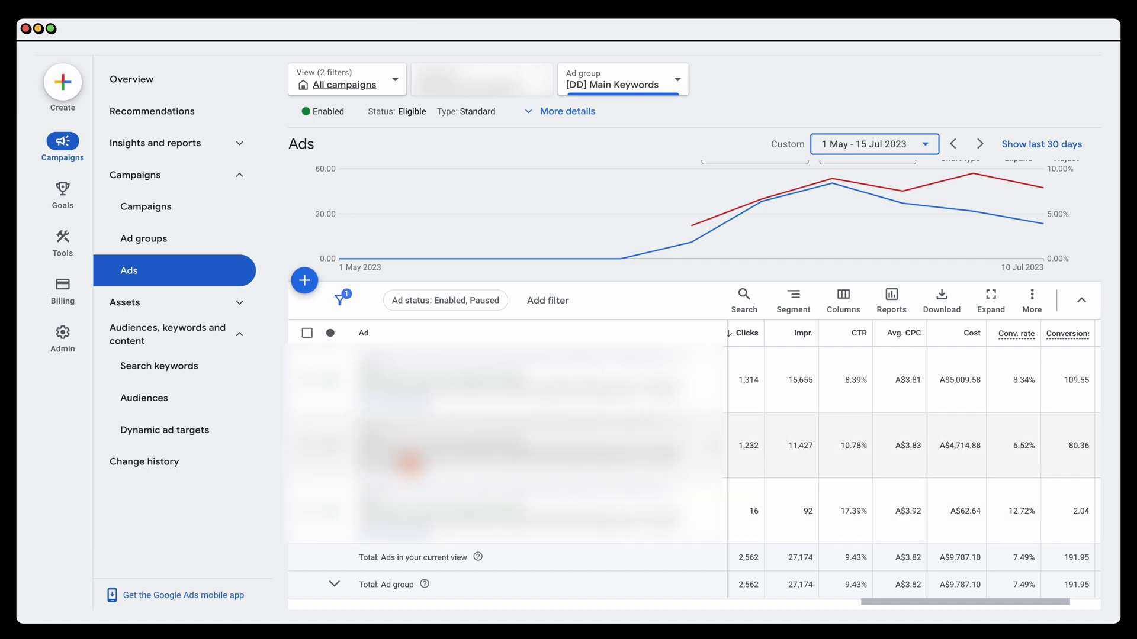
Select the two leading ads and set the date range to 15 May – 30 Jun 2023
click(308, 445)
click(307, 379)
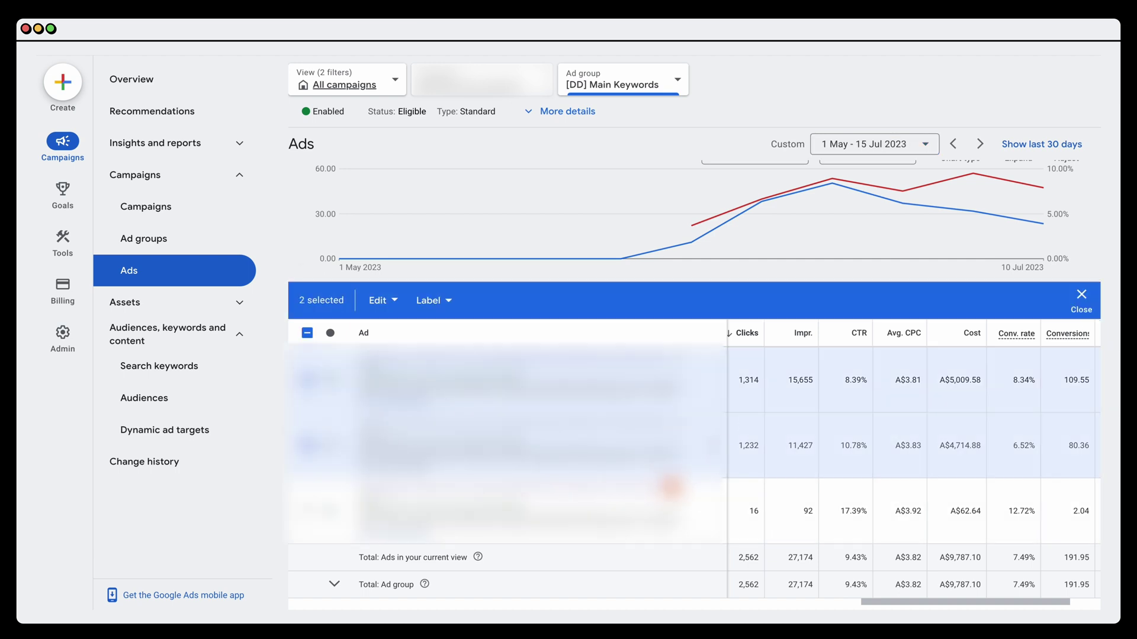
click(901, 150)
scroll(995, 373, up, 1)
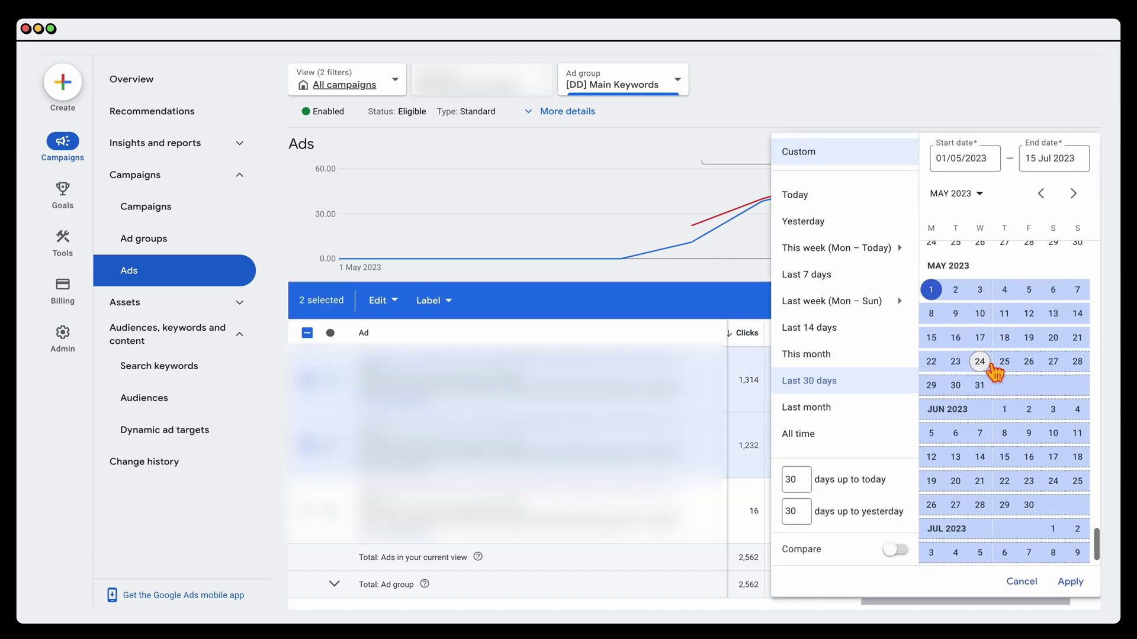
click(931, 338)
click(1029, 505)
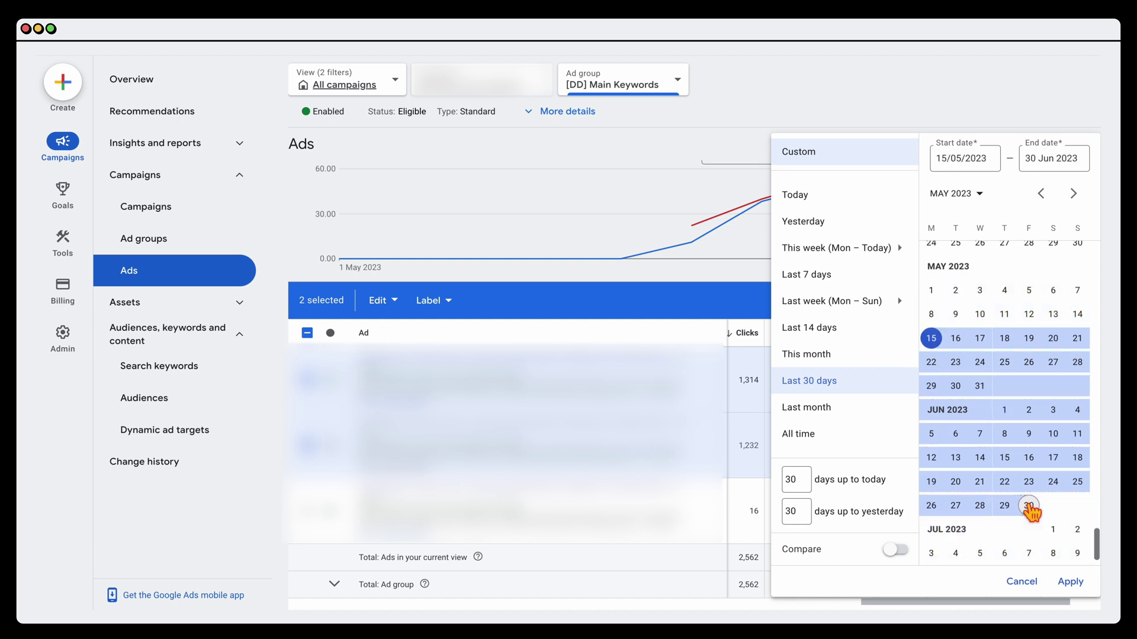
click(1071, 584)
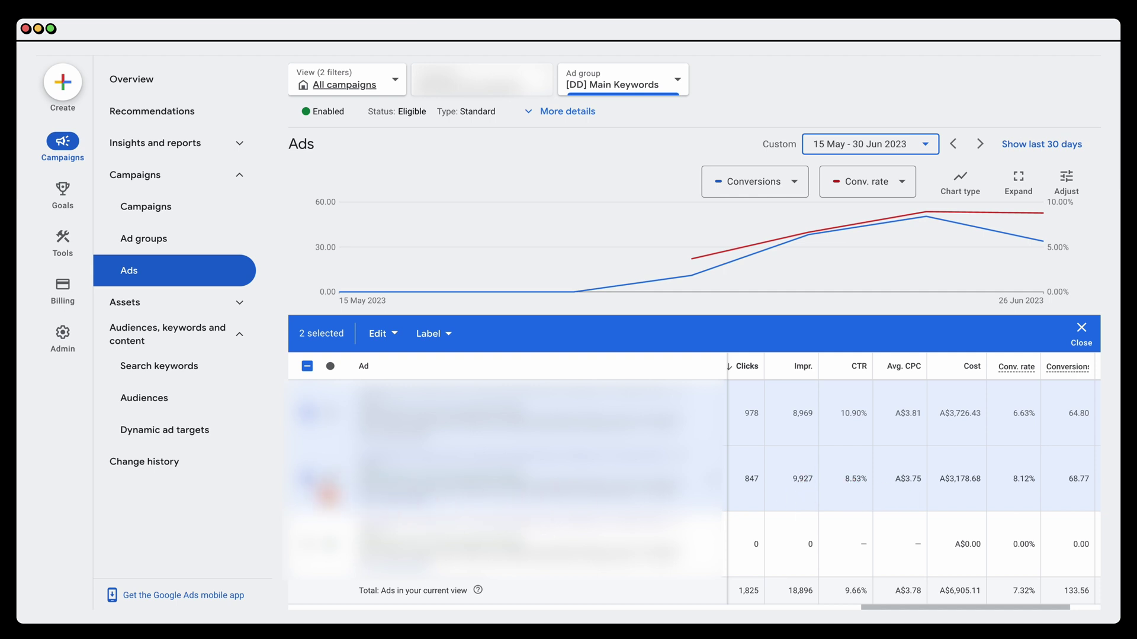
Deselect both ads and open the second ad's editor
click(308, 478)
click(307, 414)
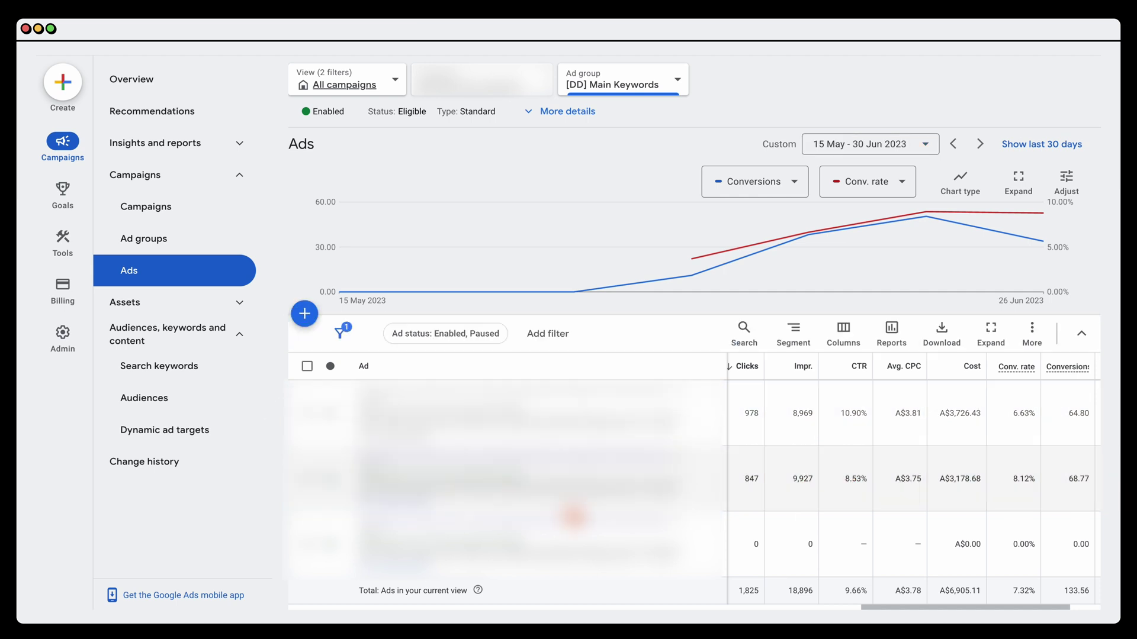
click(725, 495)
Review its 15 headlines and Excellent ad strength, then return to the Ads table
scroll(415, 482, down, 3)
scroll(419, 485, down, 5)
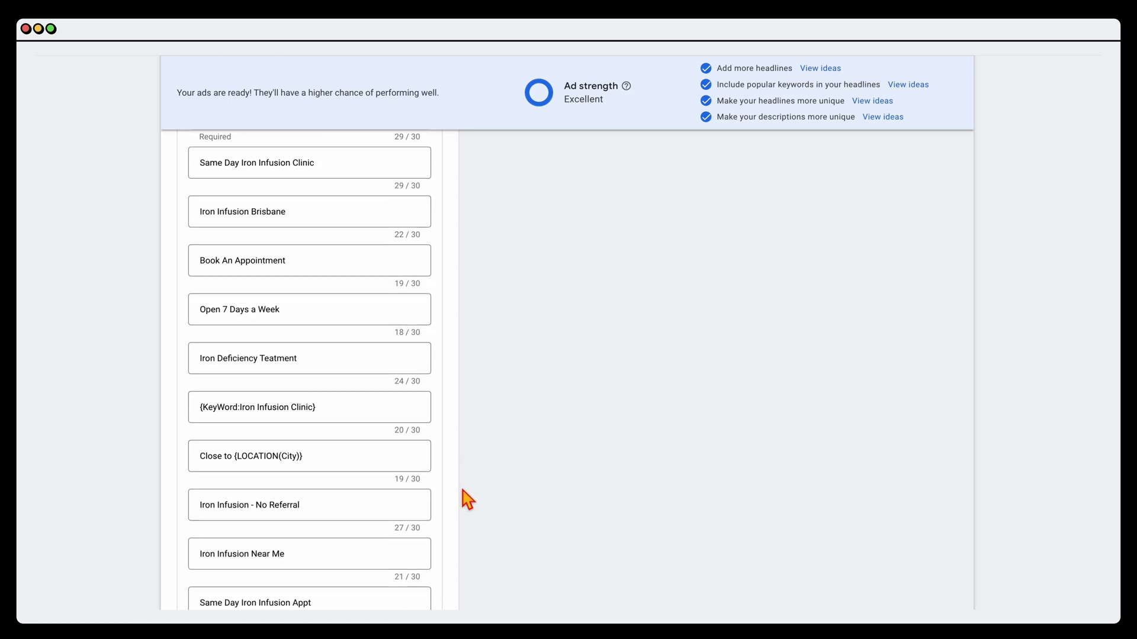
scroll(468, 500, down, 3)
scroll(466, 500, up, 10)
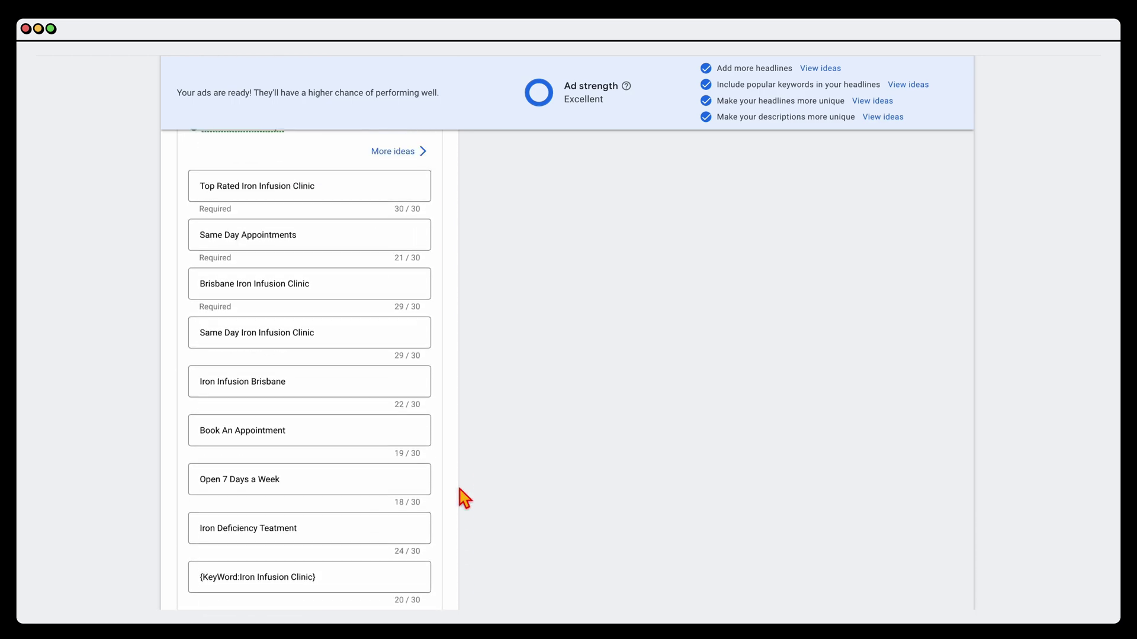
scroll(464, 500, down, 3)
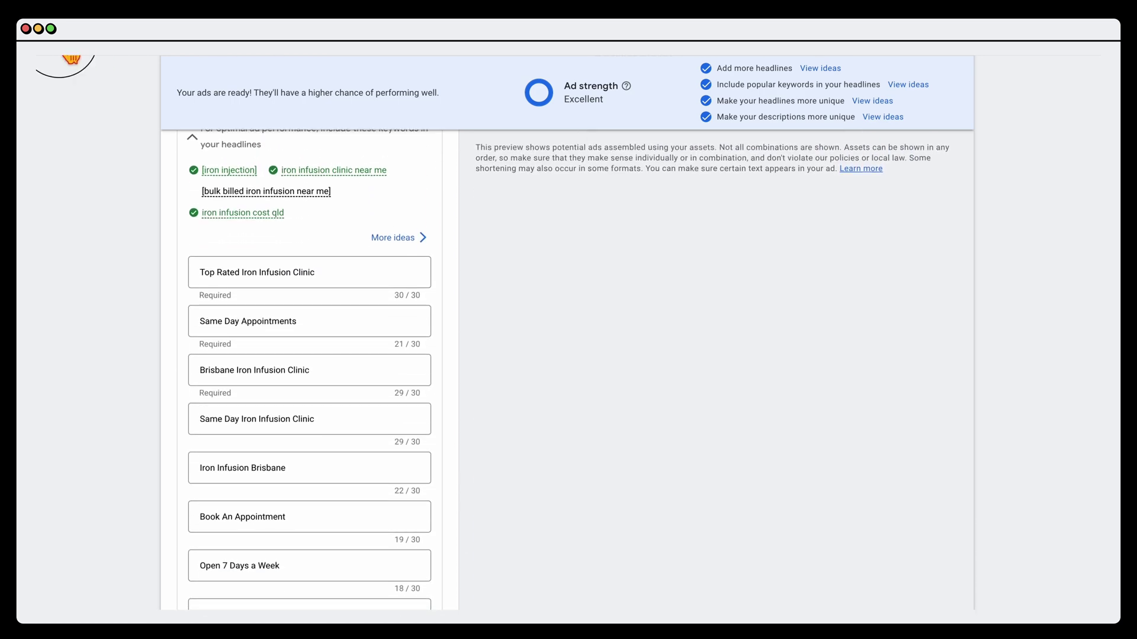
click(71, 58)
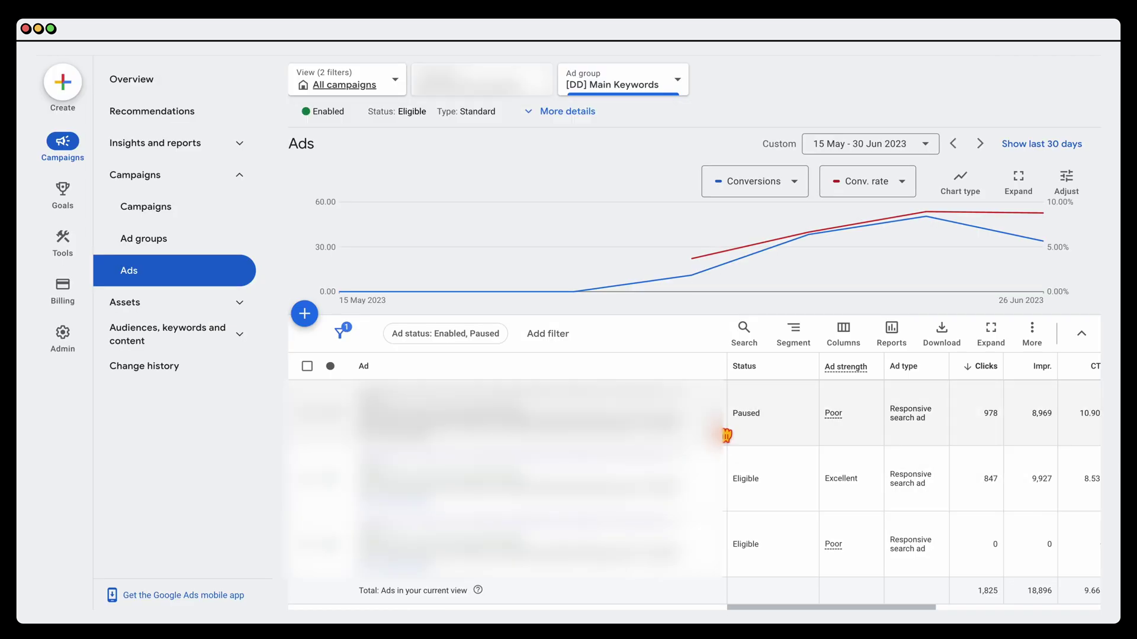
Review the first ad's headlines, including the one pinned to position 1, then tick the second ad
click(726, 436)
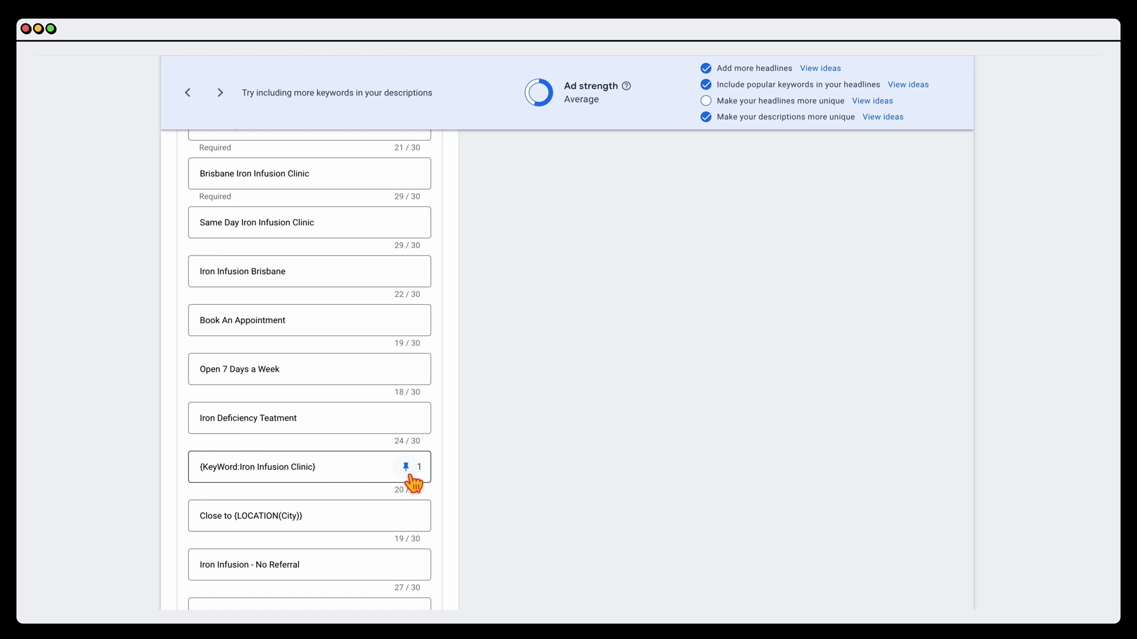
scroll(481, 477, up, 5)
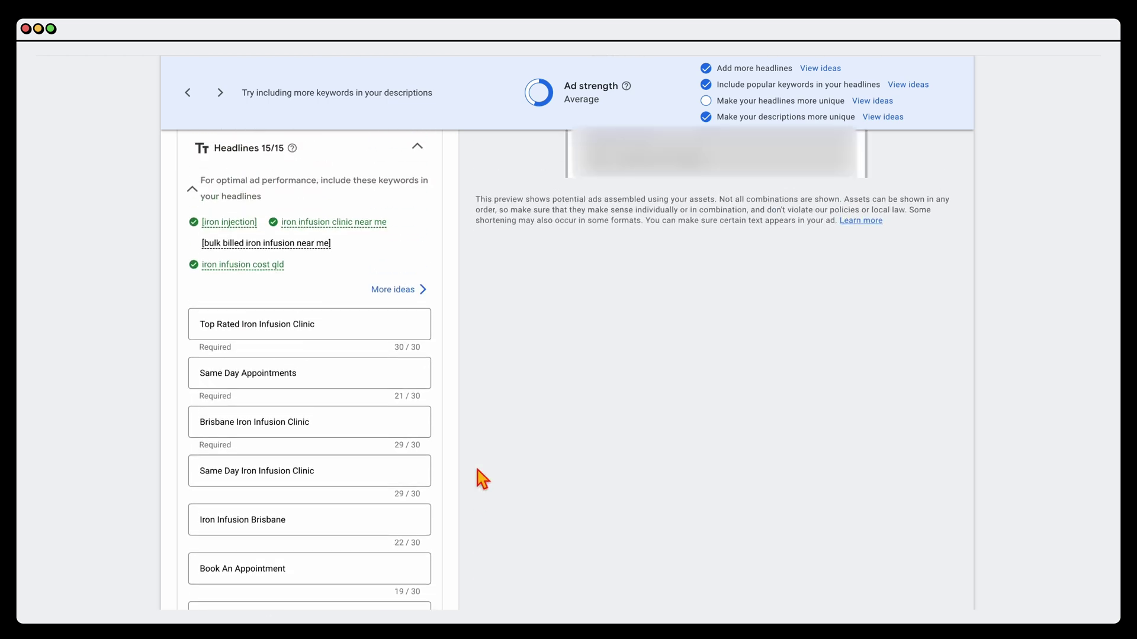
scroll(480, 478, up, 8)
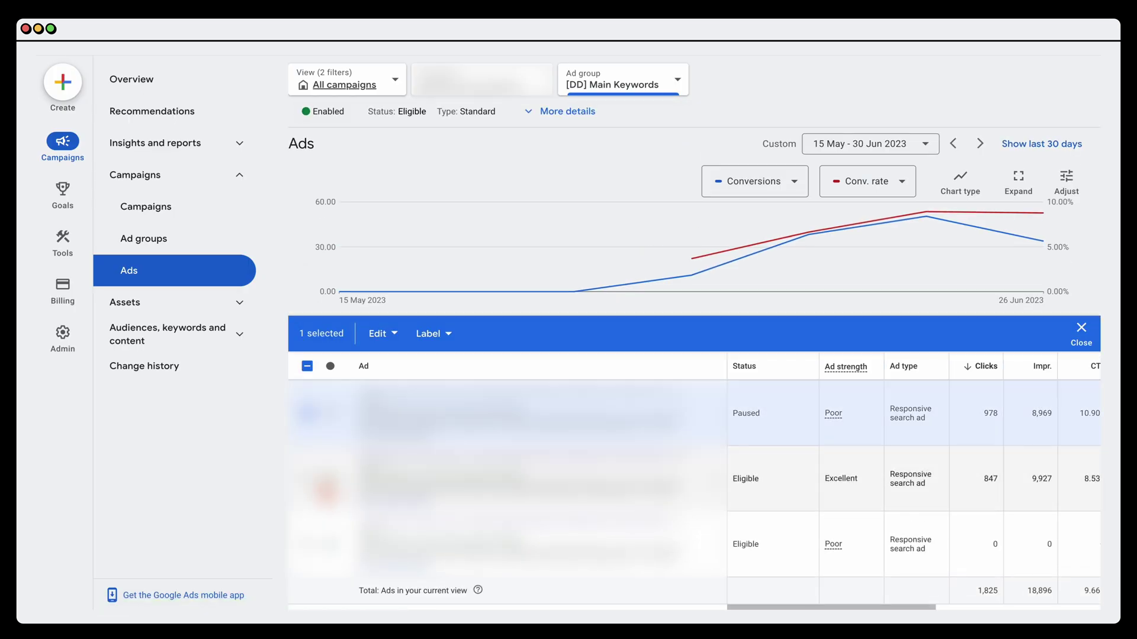
click(308, 478)
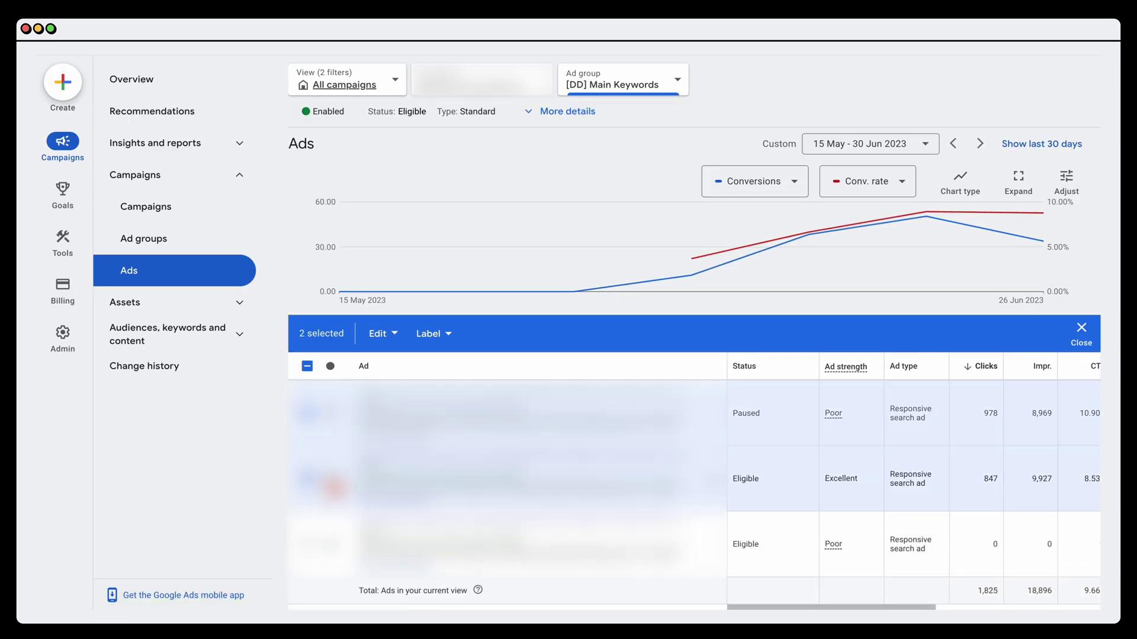
Deselect both ads and scroll right to show CTR, Conv. rate, Conversions and Cost / conv
scroll(335, 488, down, 1)
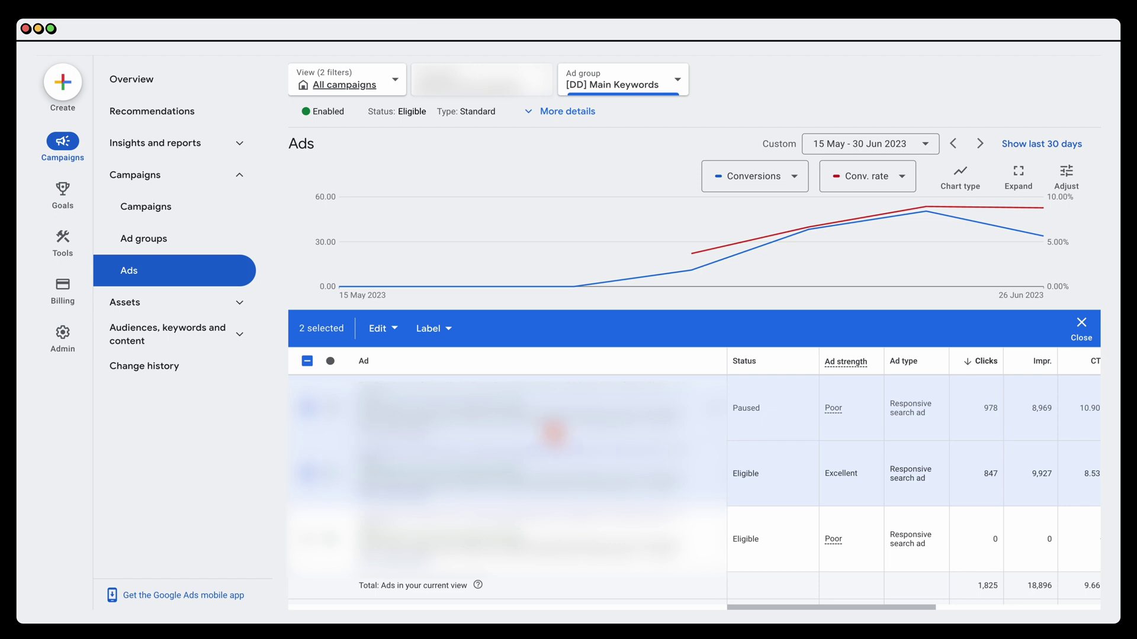
click(308, 408)
click(309, 476)
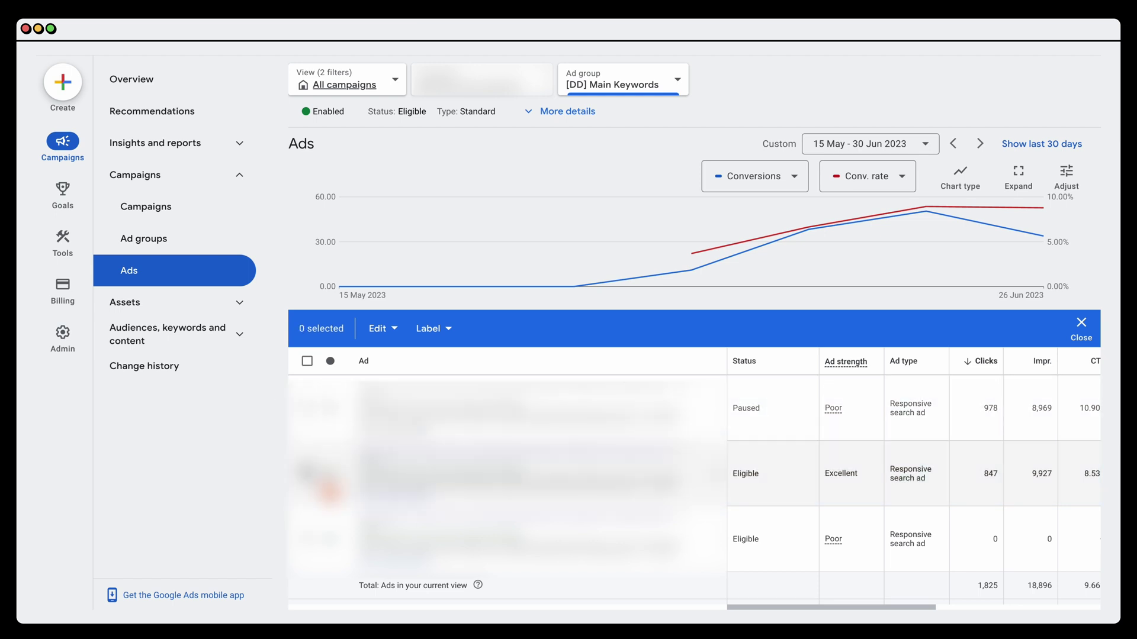
scroll(559, 490, right, 5)
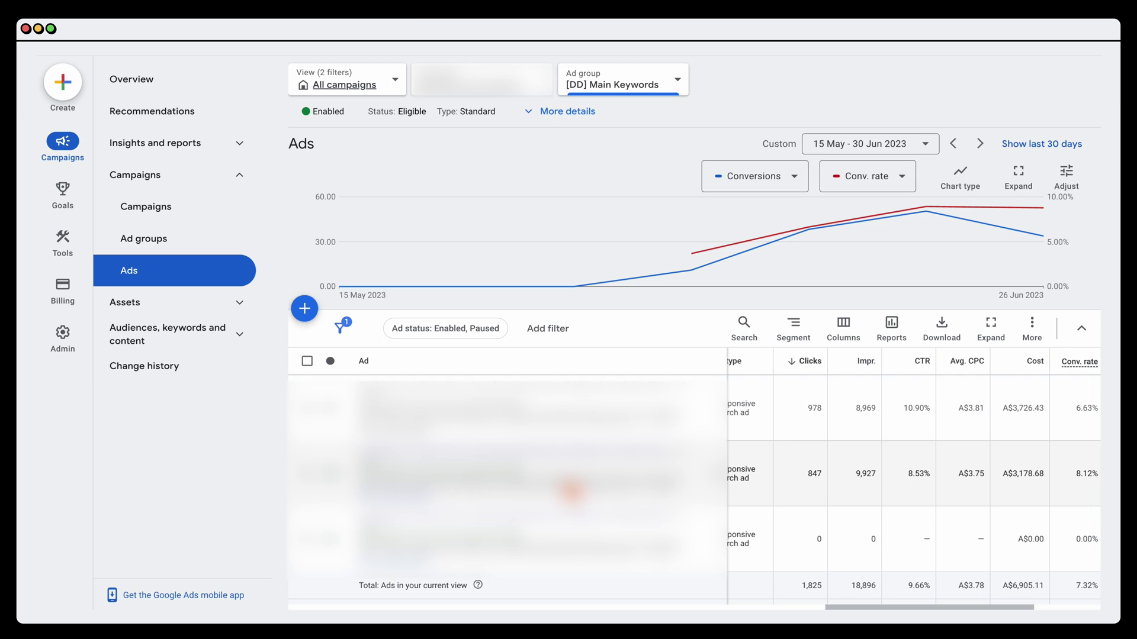
scroll(572, 490, right, 3)
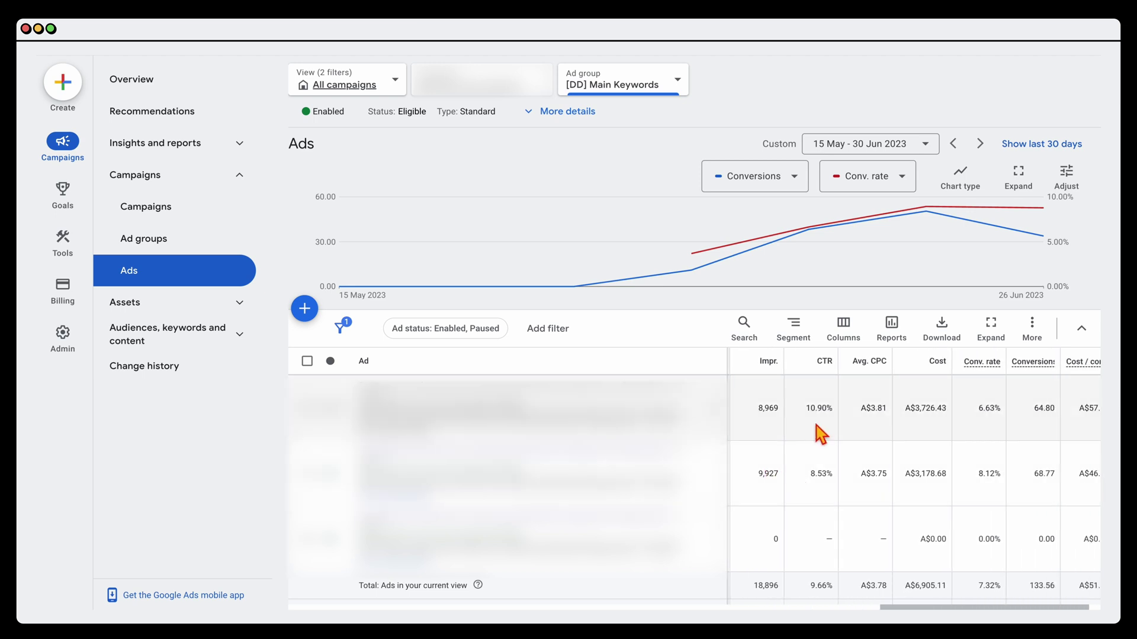
scroll(820, 429, right, 1)
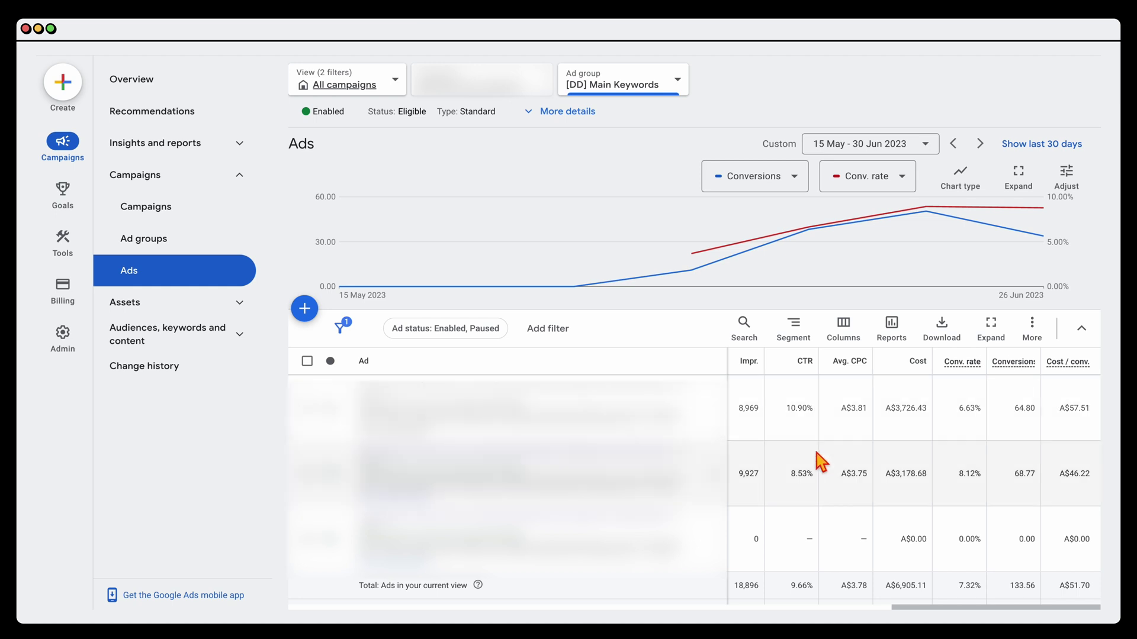